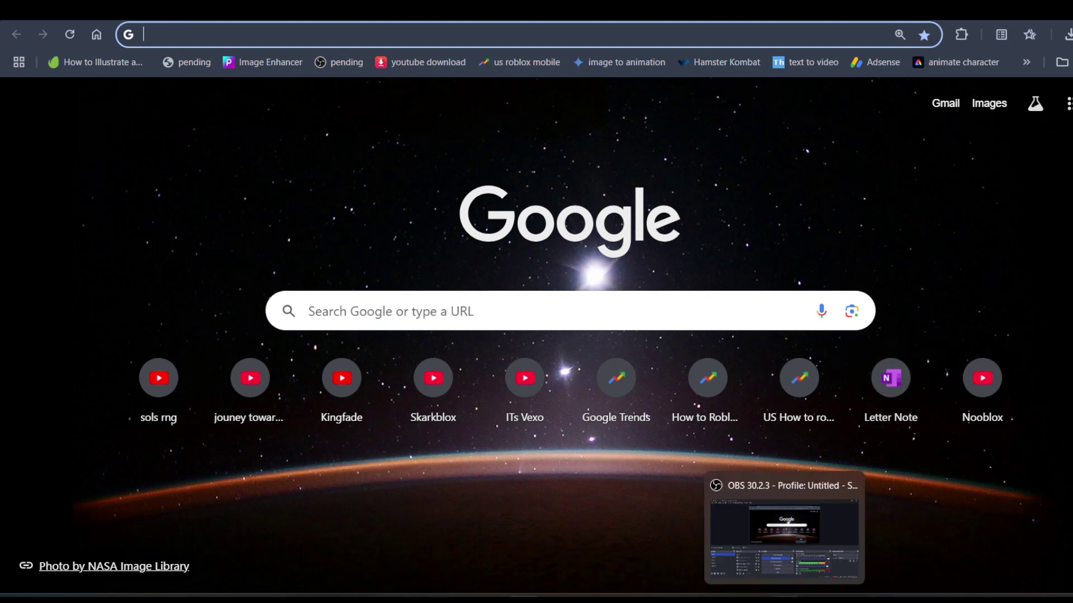
Step: Bring Chrome to the front and load roblox.com/home from the 'ro' address suggestion
left_click(785, 599)
left_click(785, 599)
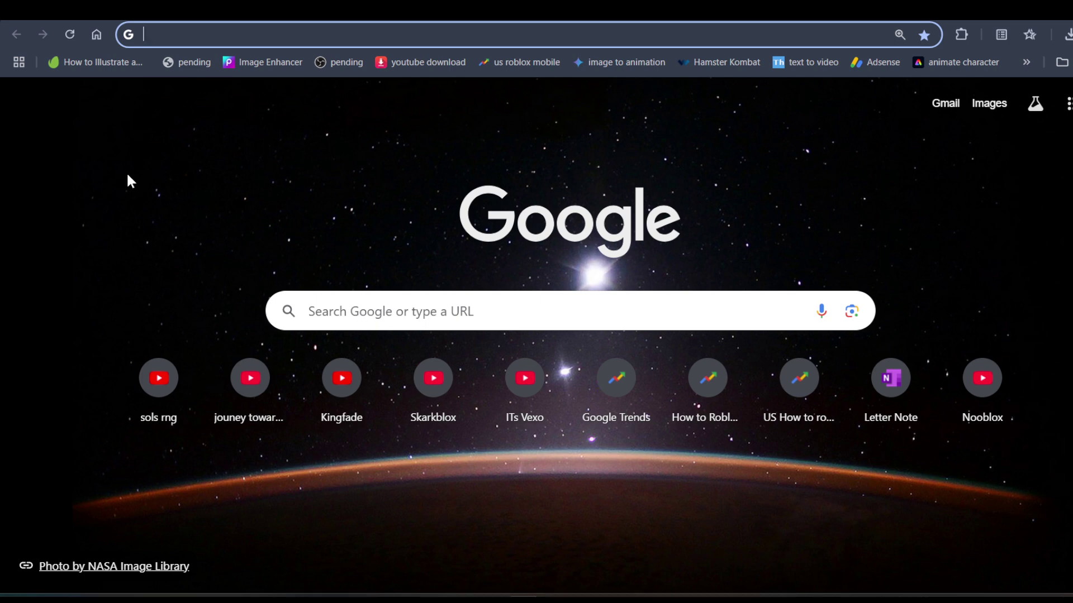
left_click(296, 34)
type("roblox.com/home")
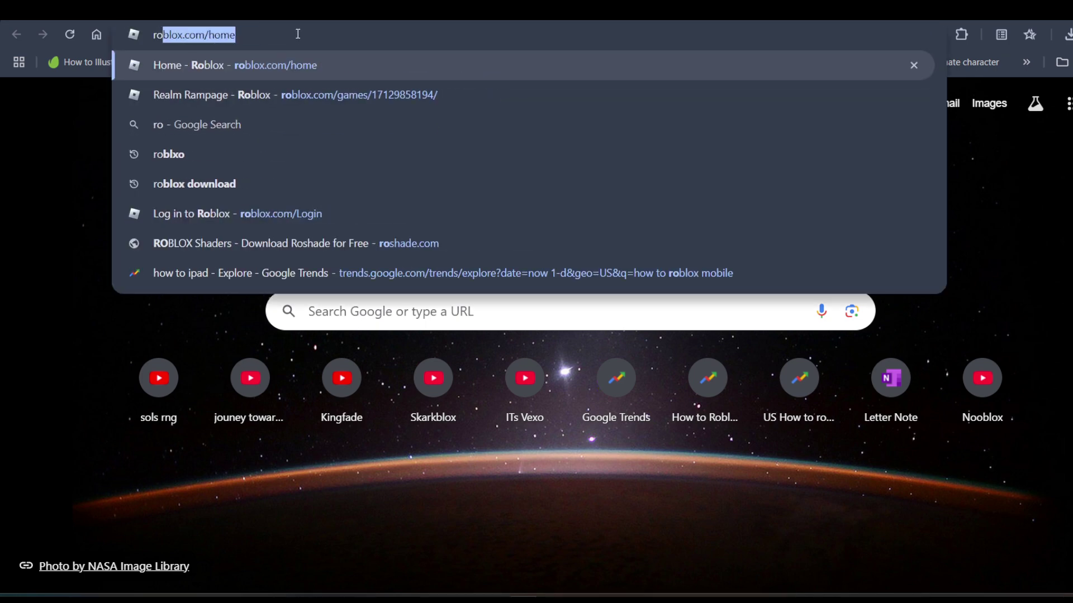
key("Return")
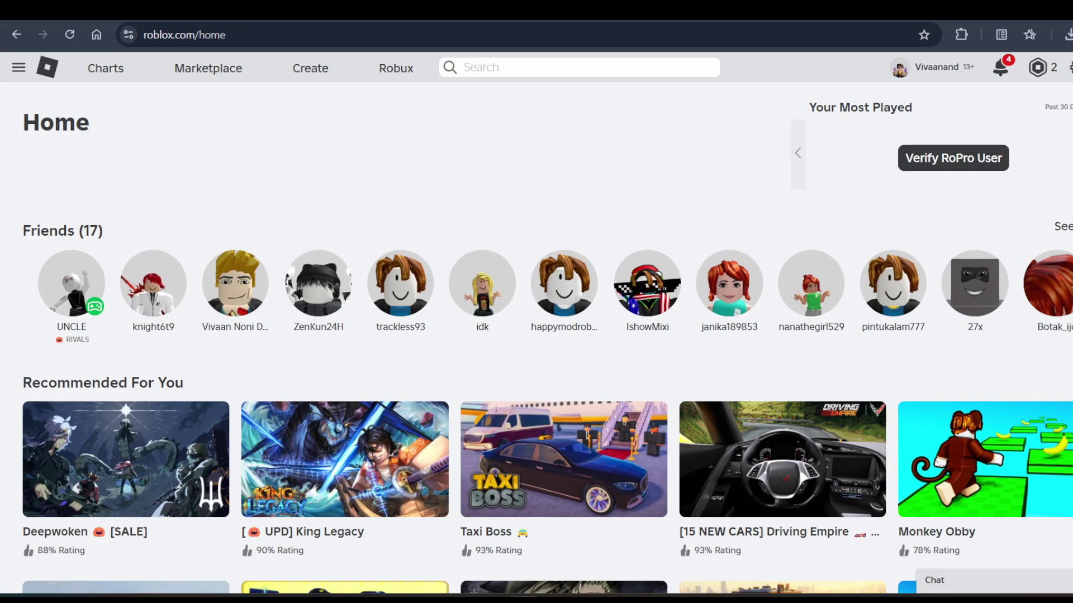
Step: Open the Roblox account Settings page from the gear menu
left_click(1040, 48)
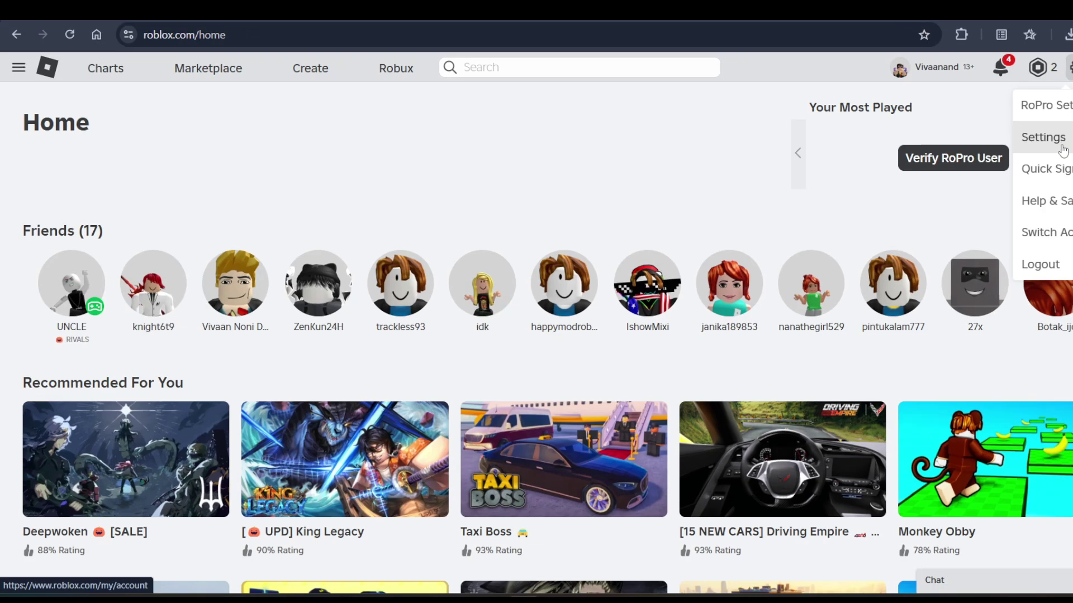
left_click(1015, 132)
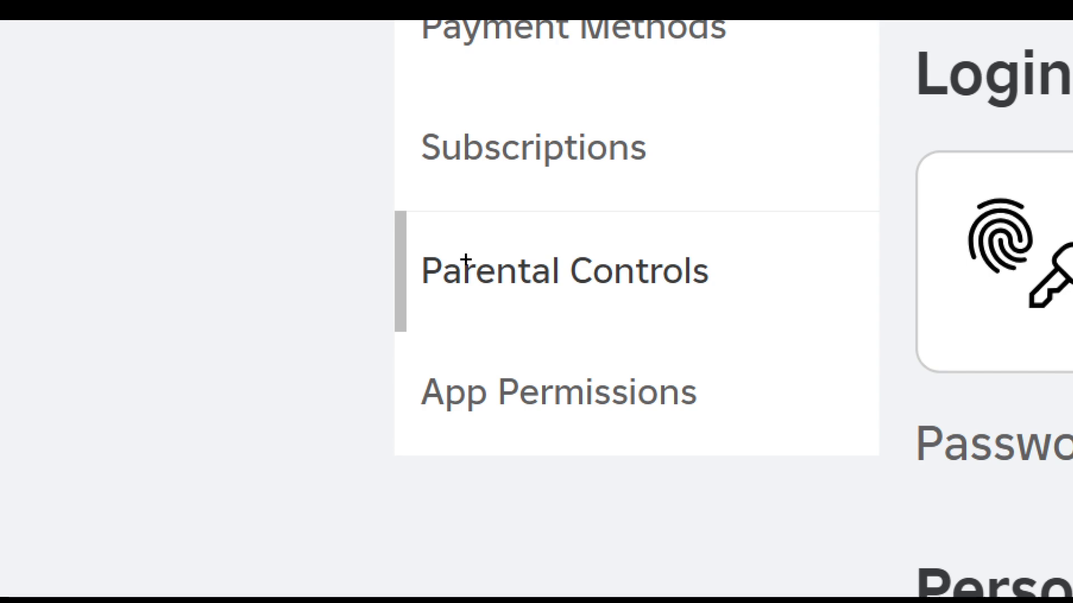
left_click(452, 288)
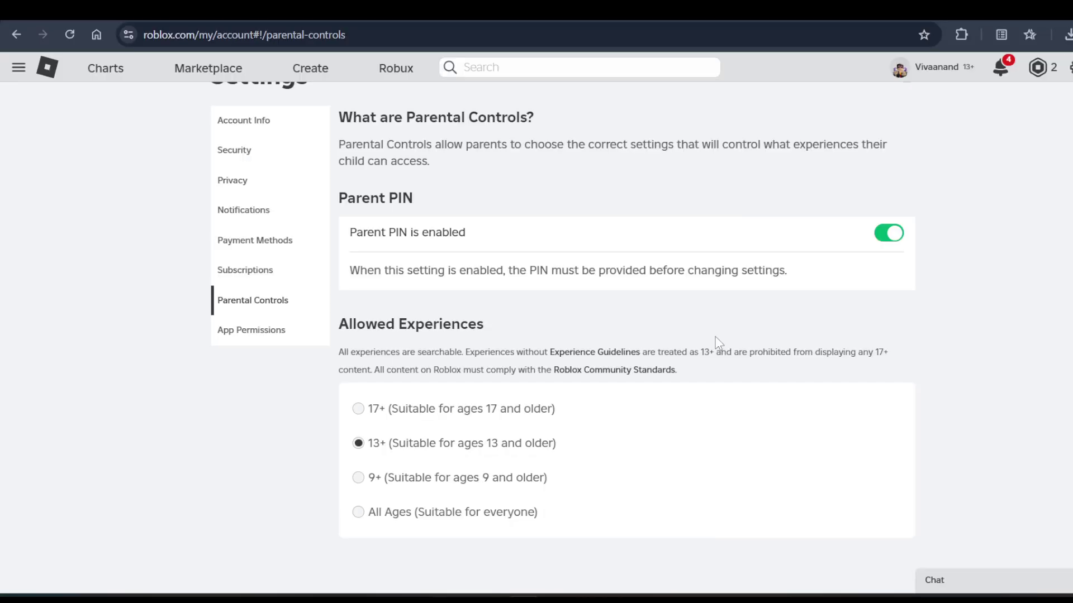
scroll(718, 341, "up", 1)
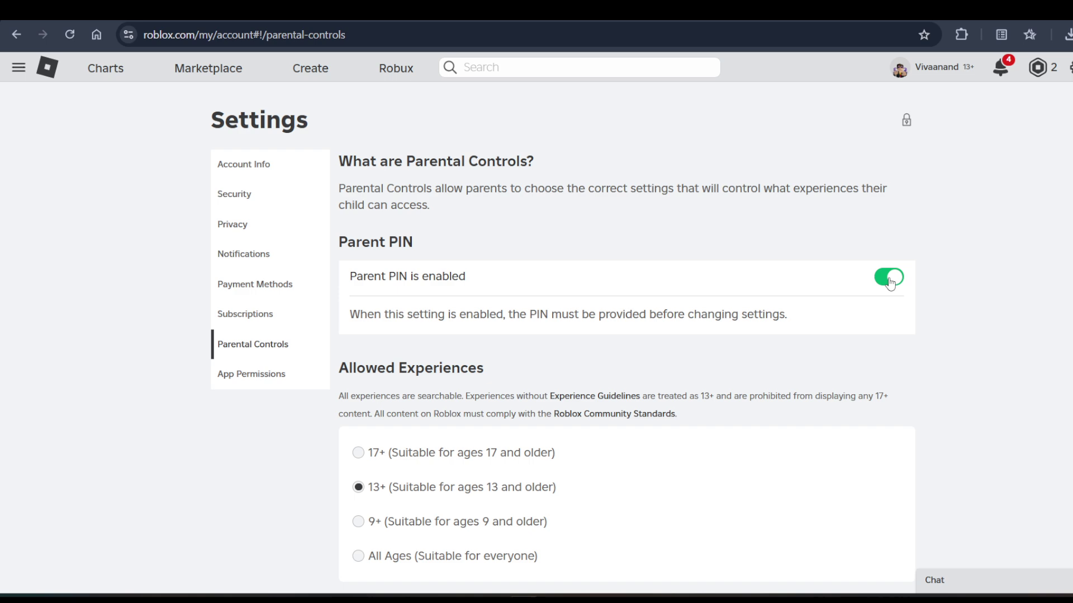
left_click(890, 279)
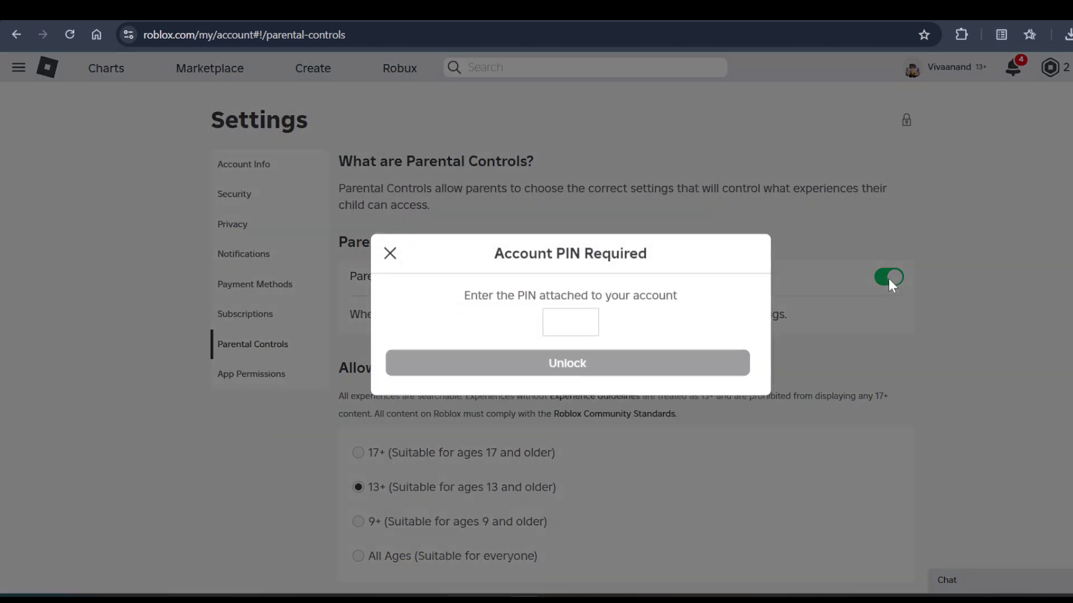
left_click(559, 329)
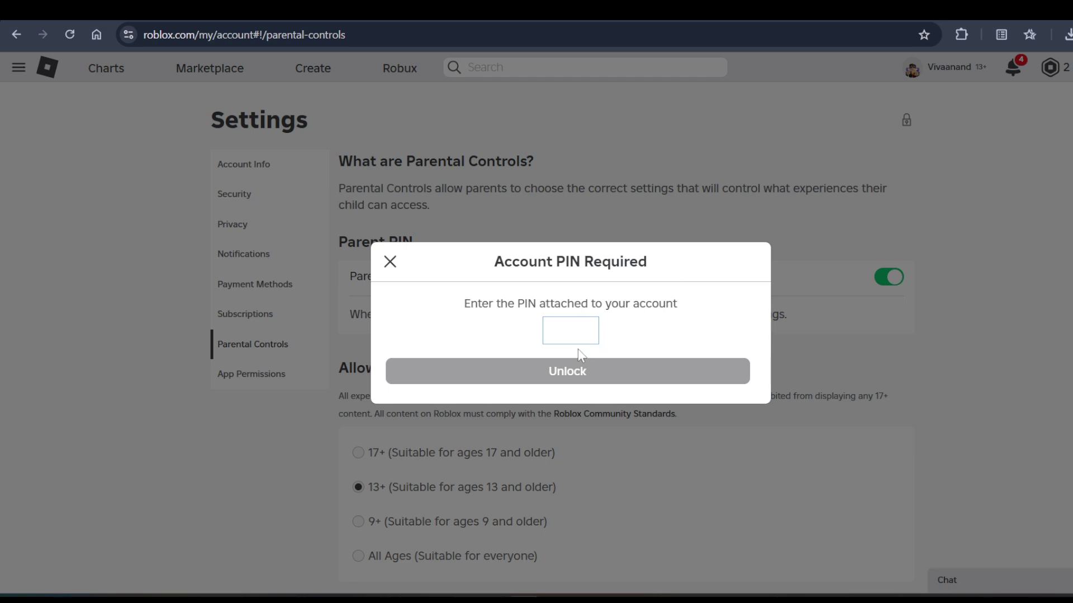
left_click(390, 261)
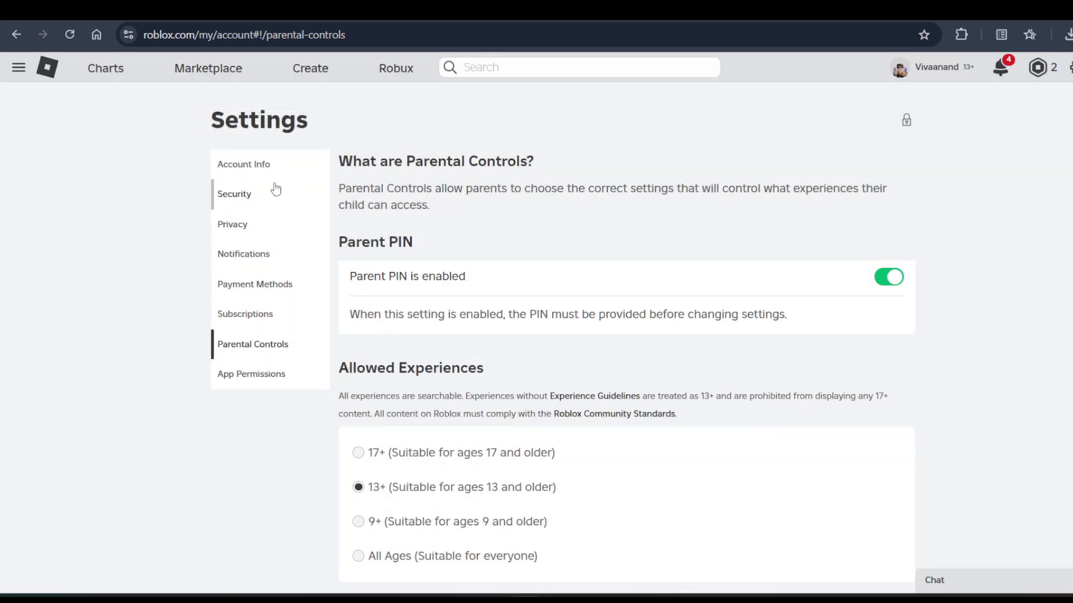
Step: Return to the Roblox Home page via the logo and scroll down to the footer links
left_click(51, 76)
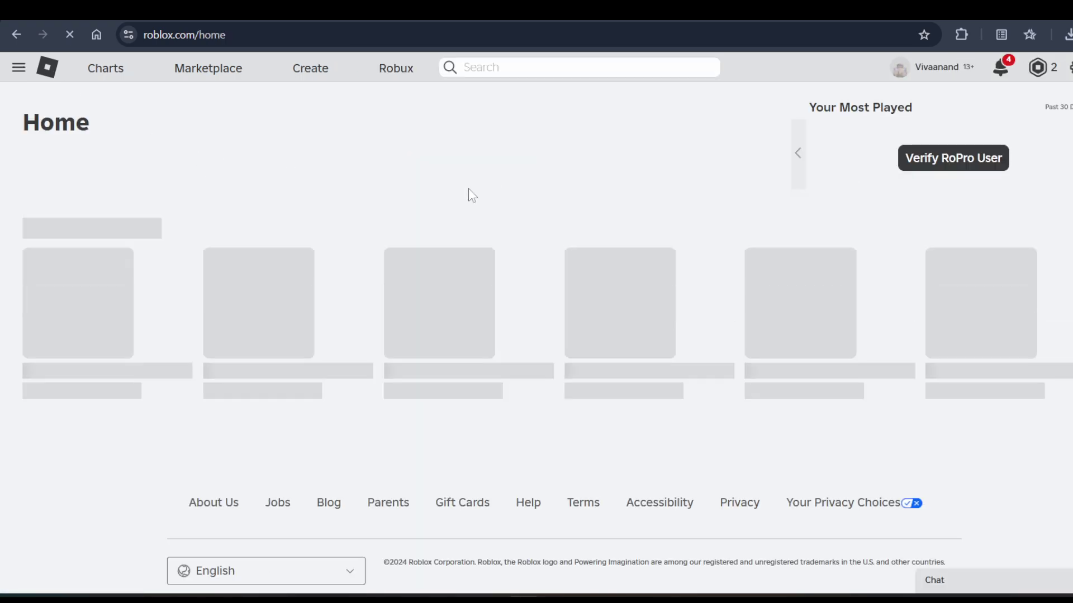
scroll(468, 189, "down", 10)
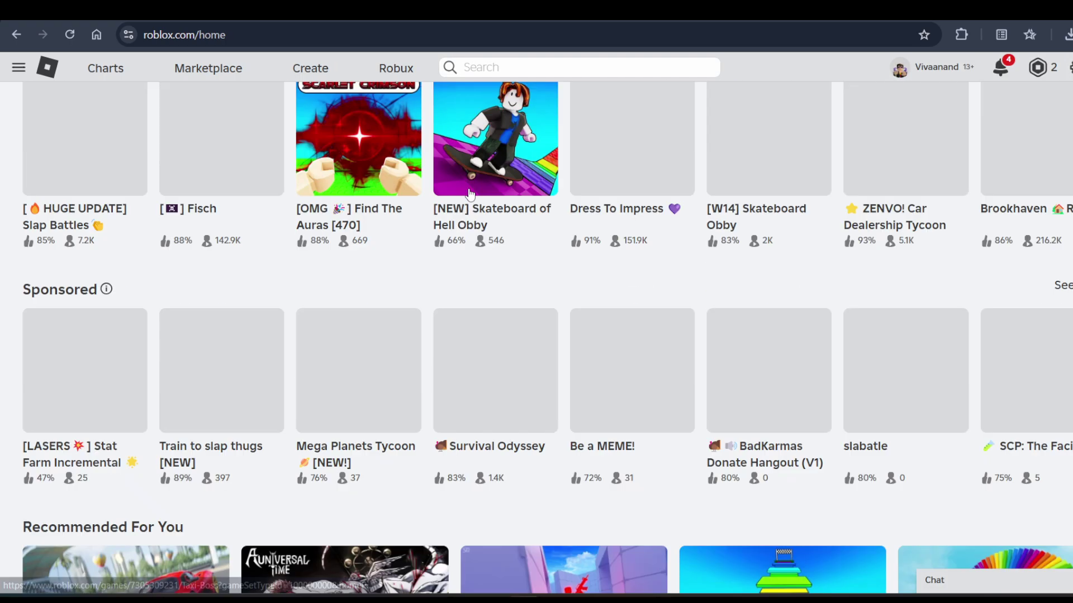
scroll(468, 190, "down", 15)
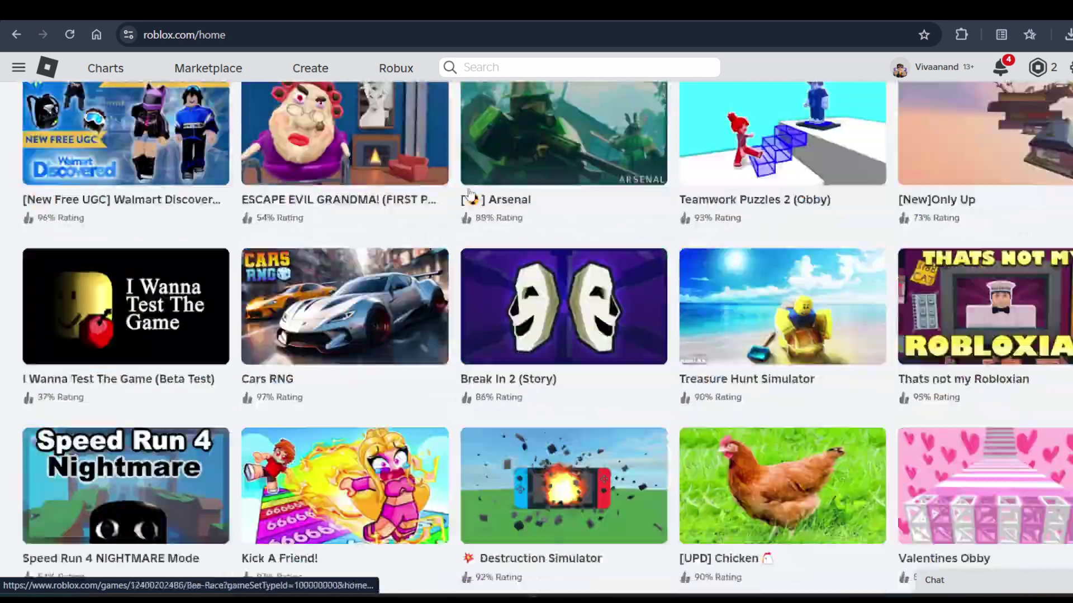
scroll(469, 194, "down", 15)
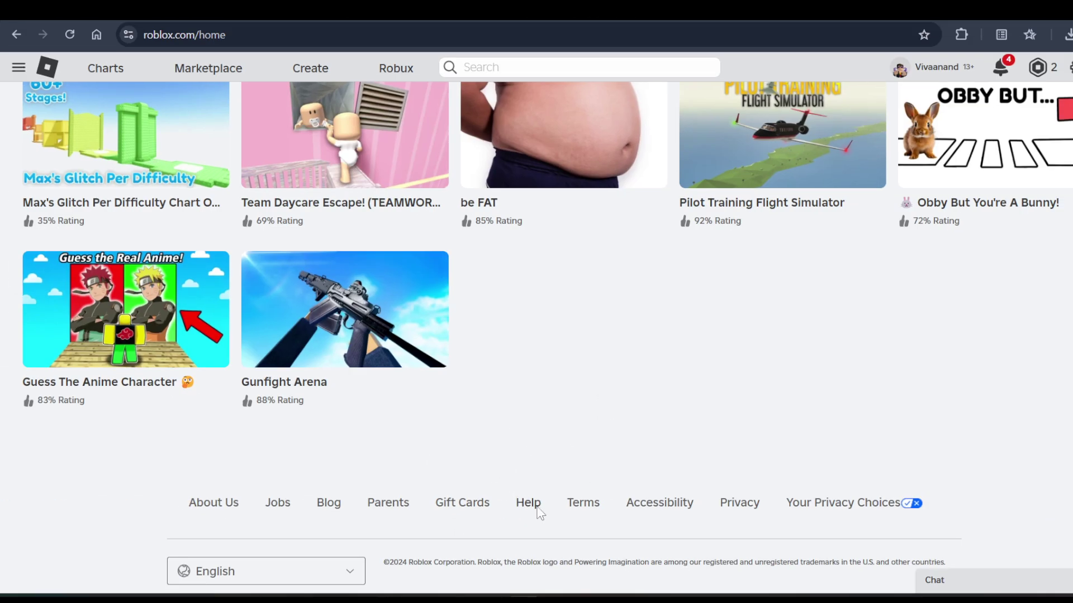
Step: Search Help for 'pin' and follow the I Forgot the PIN article's contact form link
left_click(527, 502)
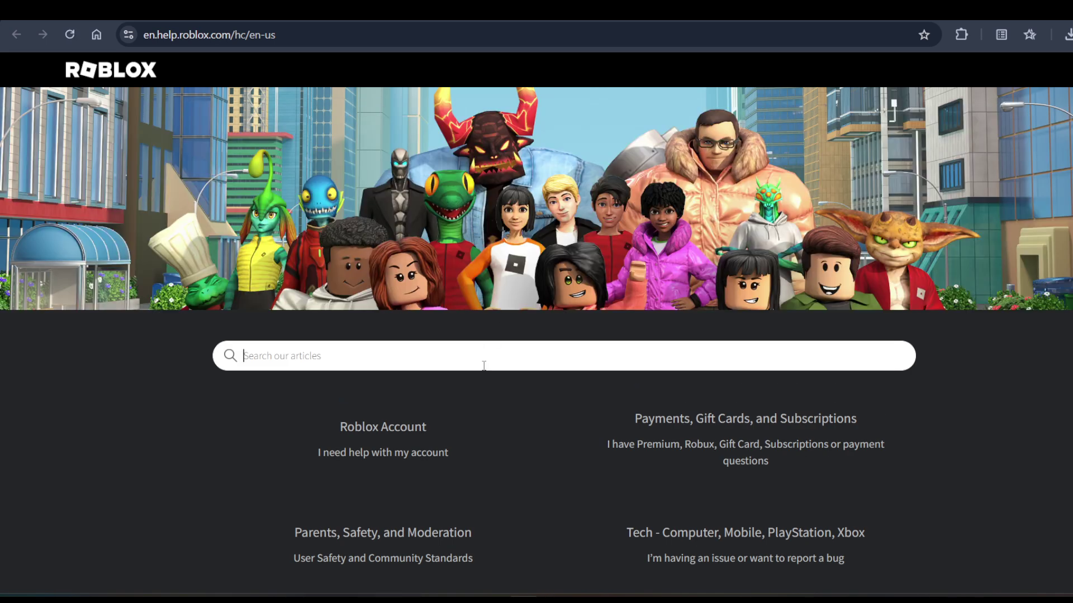
type("pin")
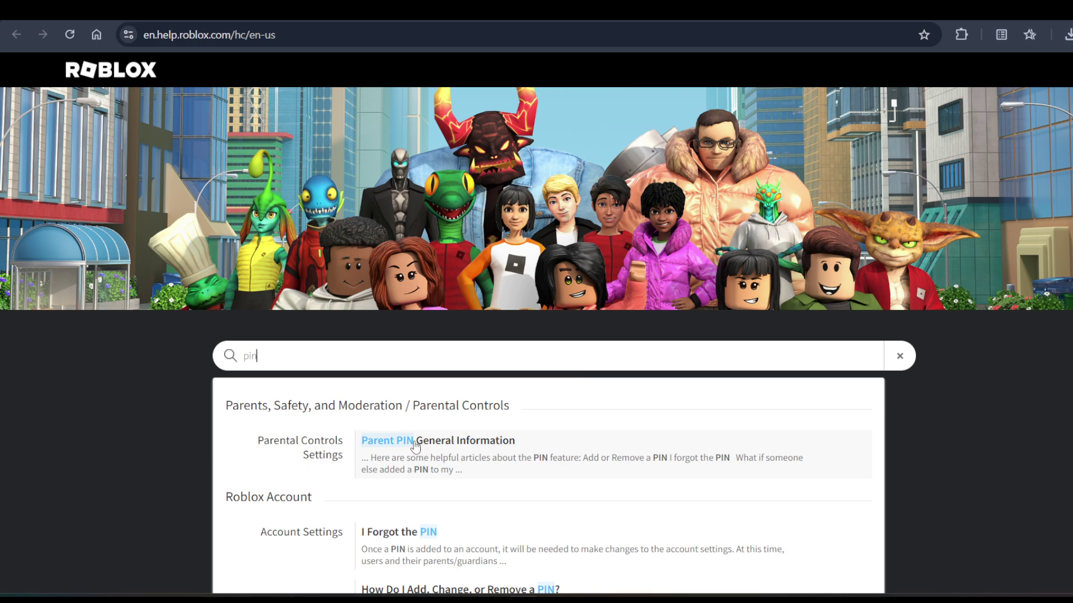
left_click(382, 534)
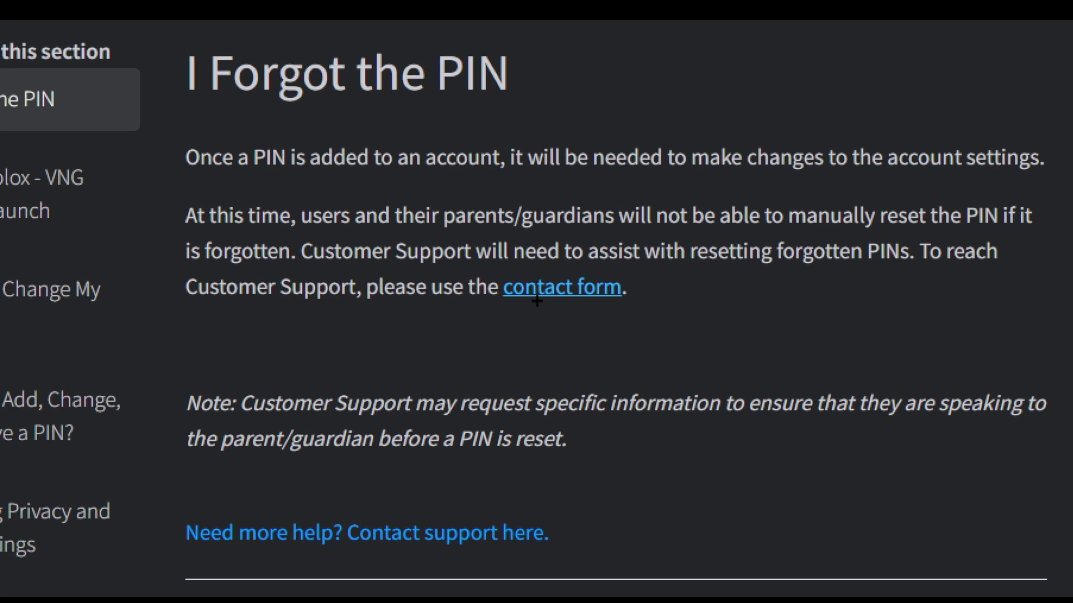
left_click(536, 286)
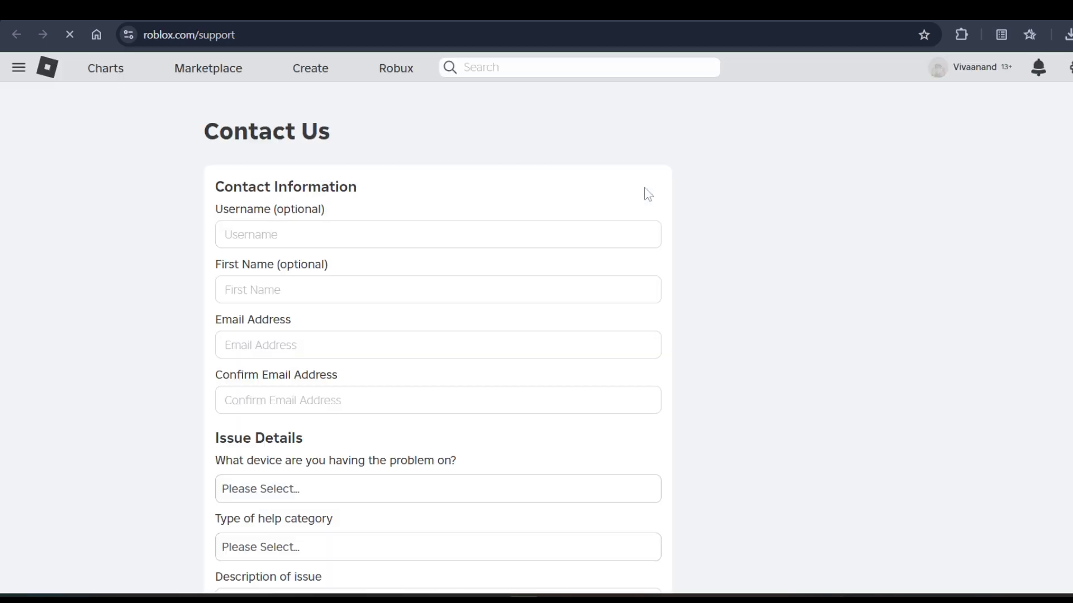
scroll(434, 364, "down", 2)
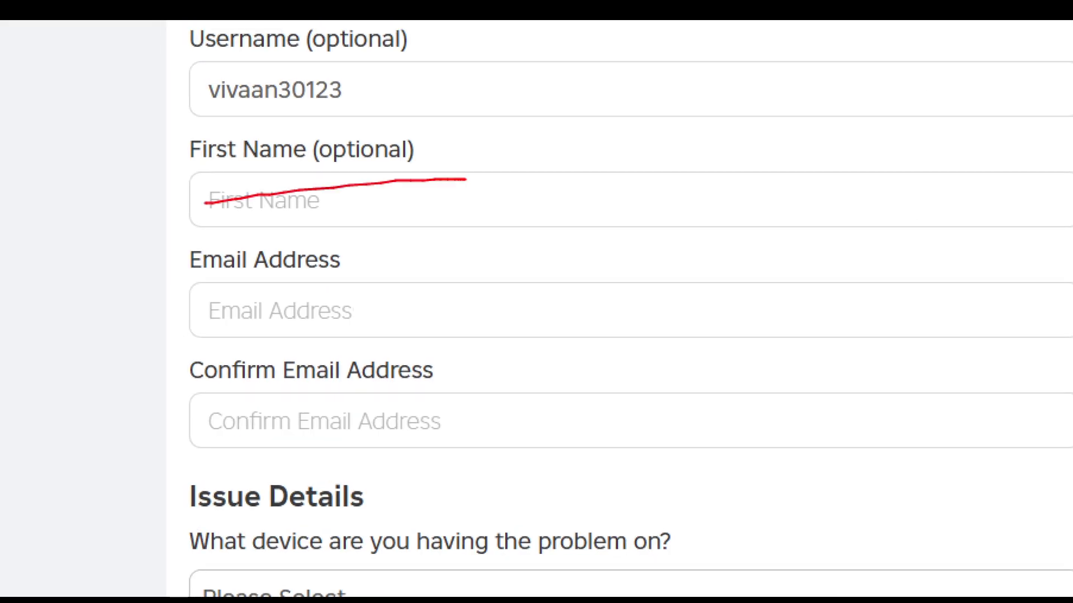
left_click_drag(198, 311, 593, 320)
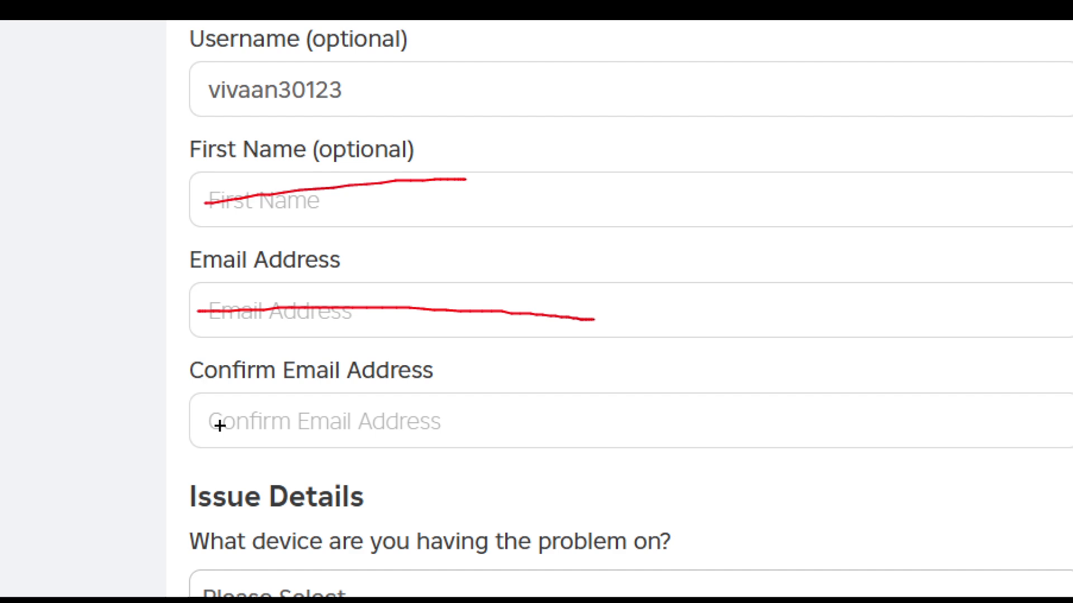
mouse_move(187, 424)
left_mouse_down()
mouse_move(372, 406)
mouse_move(641, 423)
left_mouse_up()
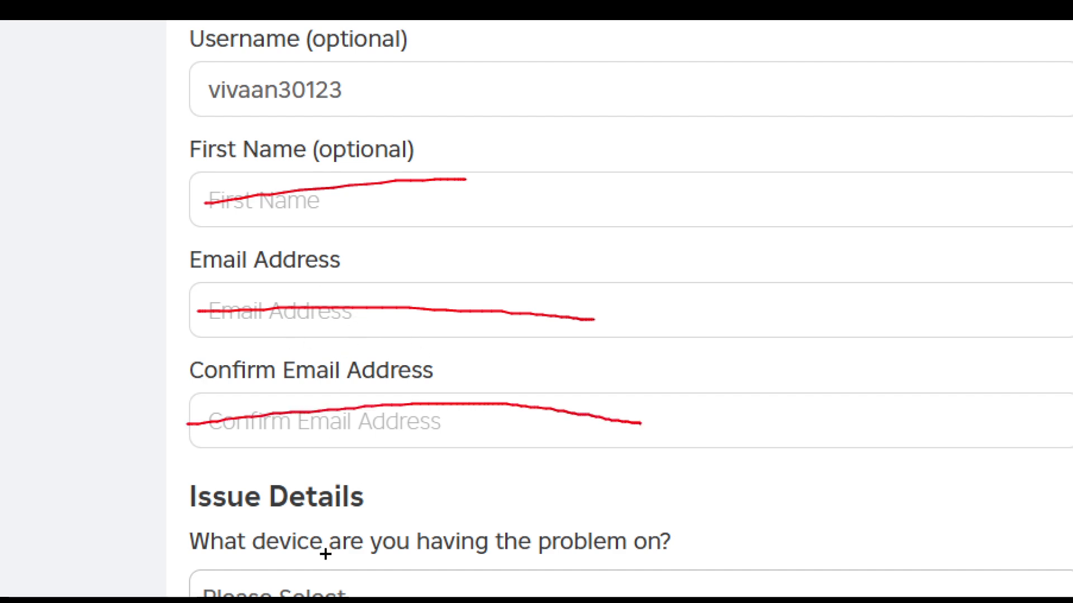
key("Escape")
scroll(292, 359, "down", 2)
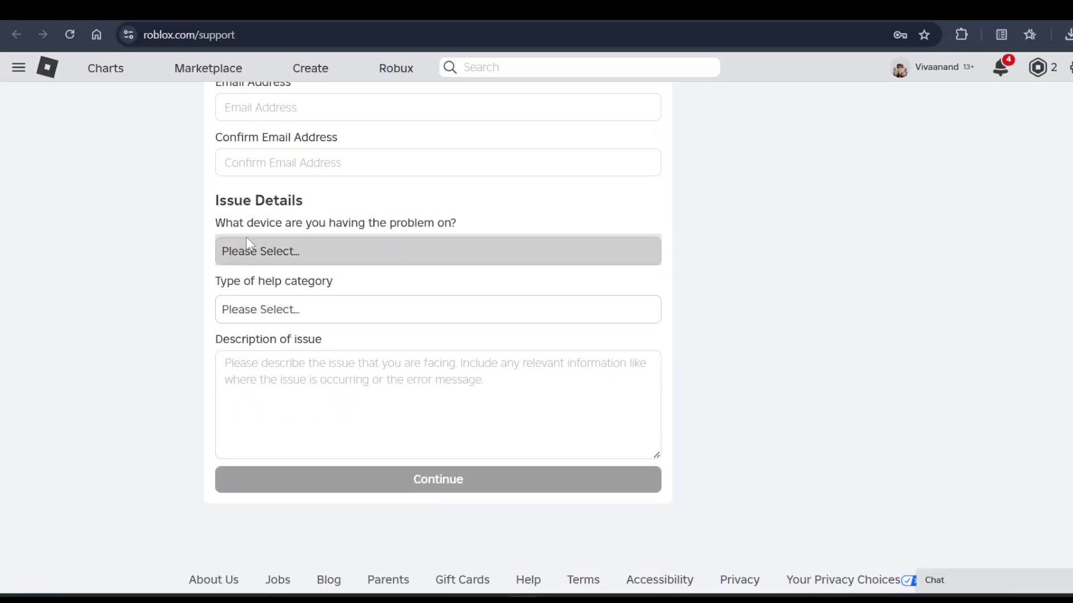
Step: Reset the page zoom and set the support form's problem device to PC
key("ctrl+1")
left_click(246, 243)
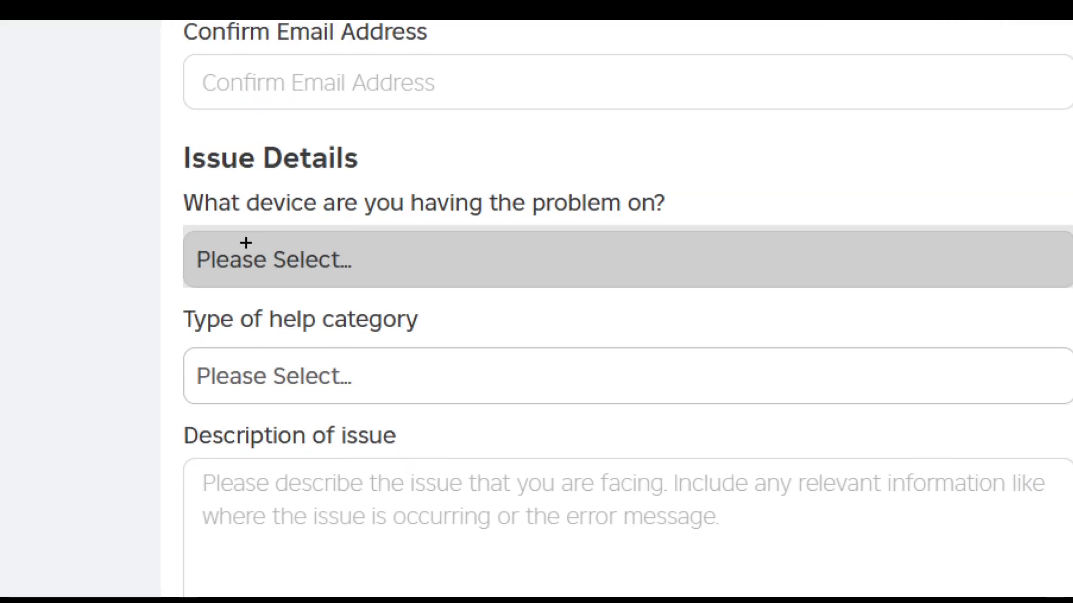
key("Escape")
left_click(273, 257)
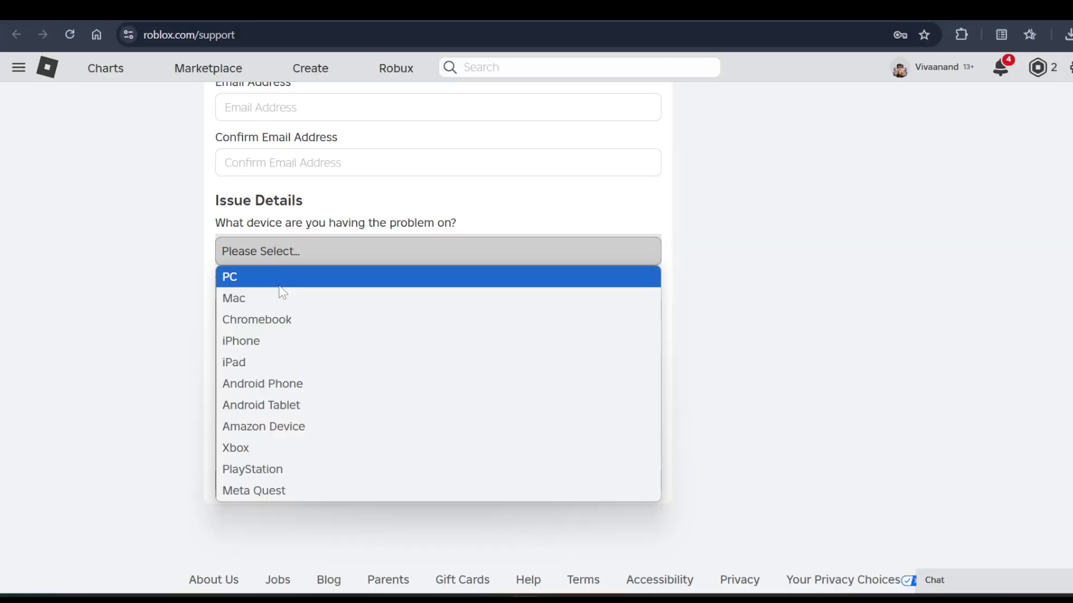
left_click(248, 276)
Step: Choose Age-Based Settings and Accounts with Parental Privileges, subcategory Unlinking Parent or Guardian from Child Account
left_click(278, 307)
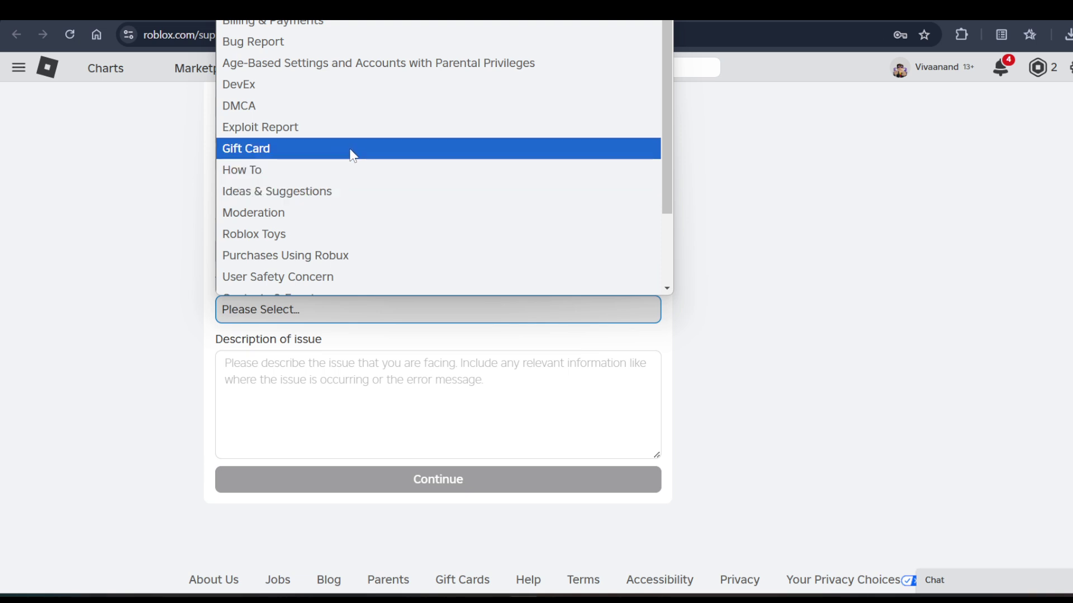
scroll(352, 155, "down", 1)
scroll(335, 91, "down", 1)
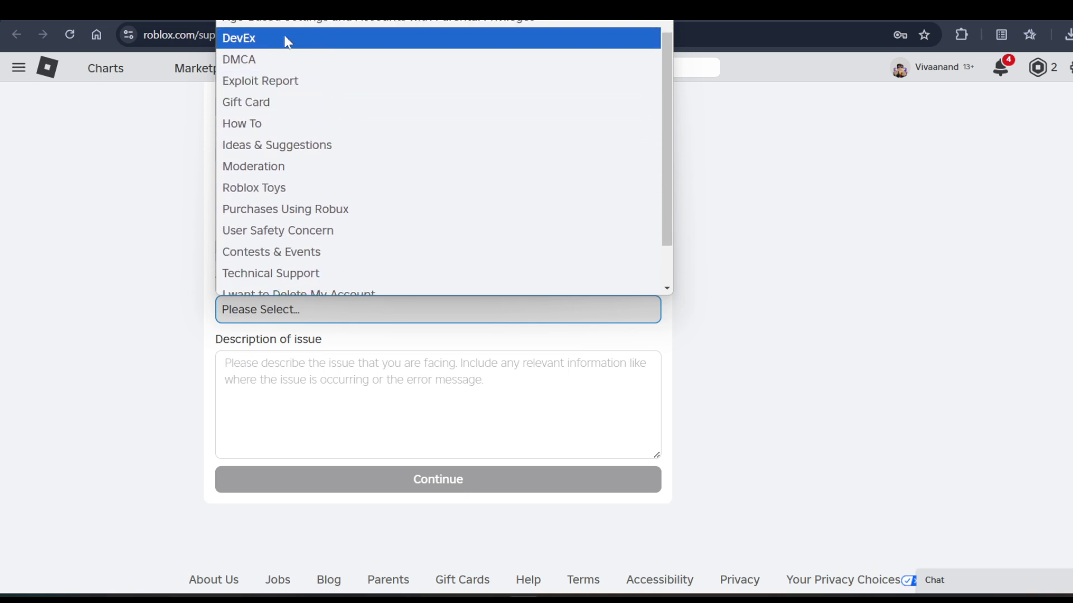
scroll(285, 39, "up", 2)
scroll(299, 79, "down", 3)
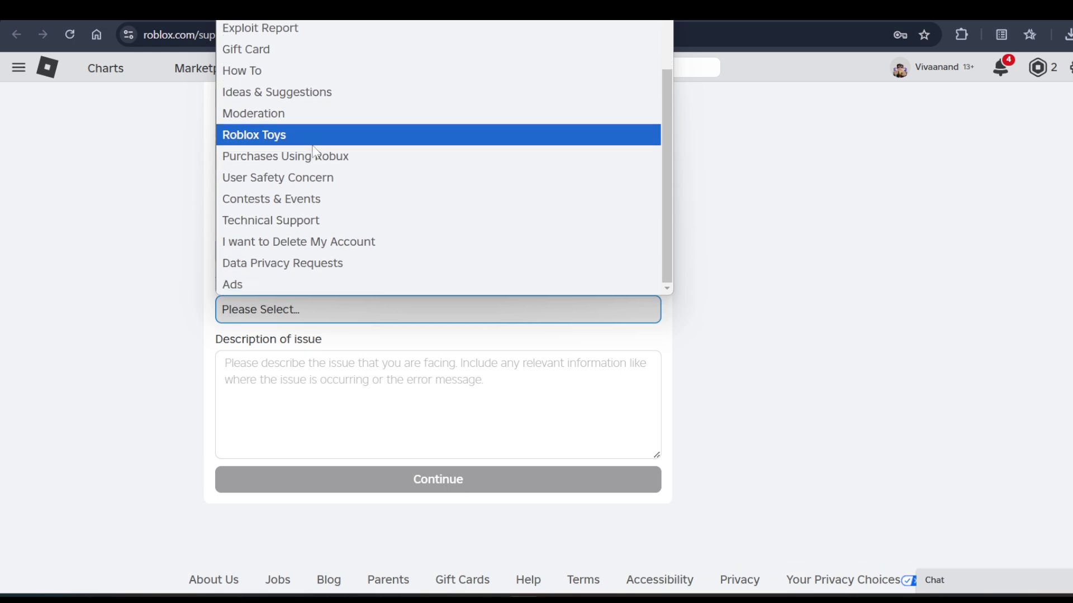
left_click(329, 74)
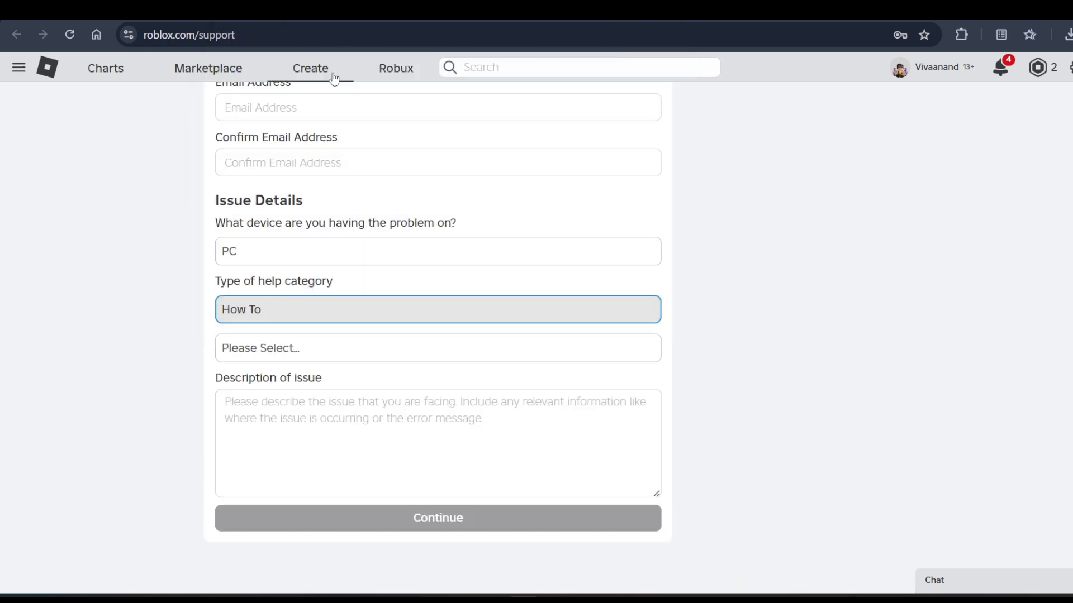
left_click(296, 305)
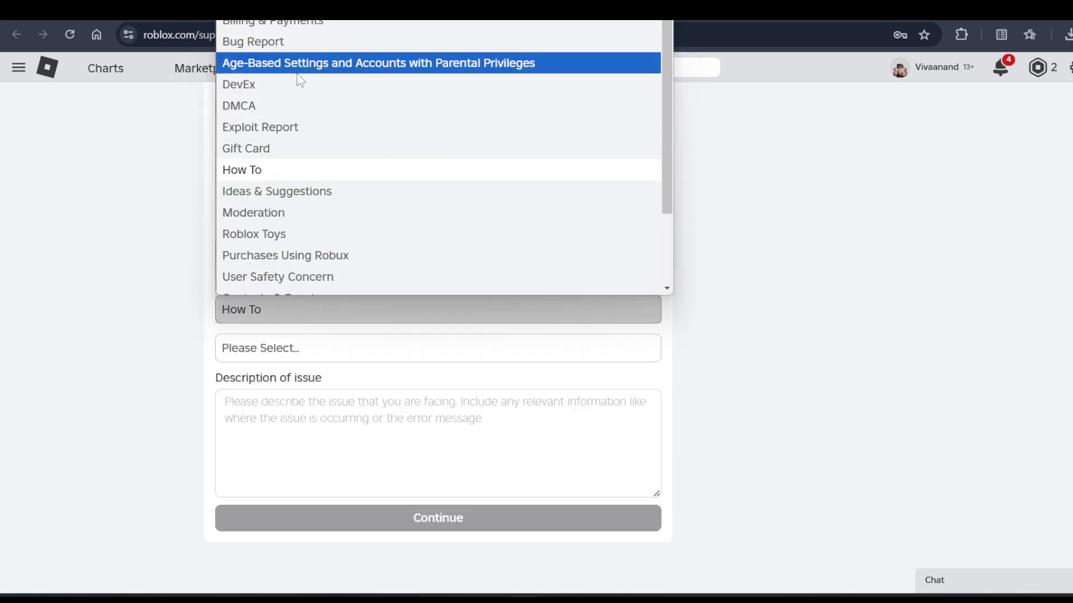
left_click(393, 70)
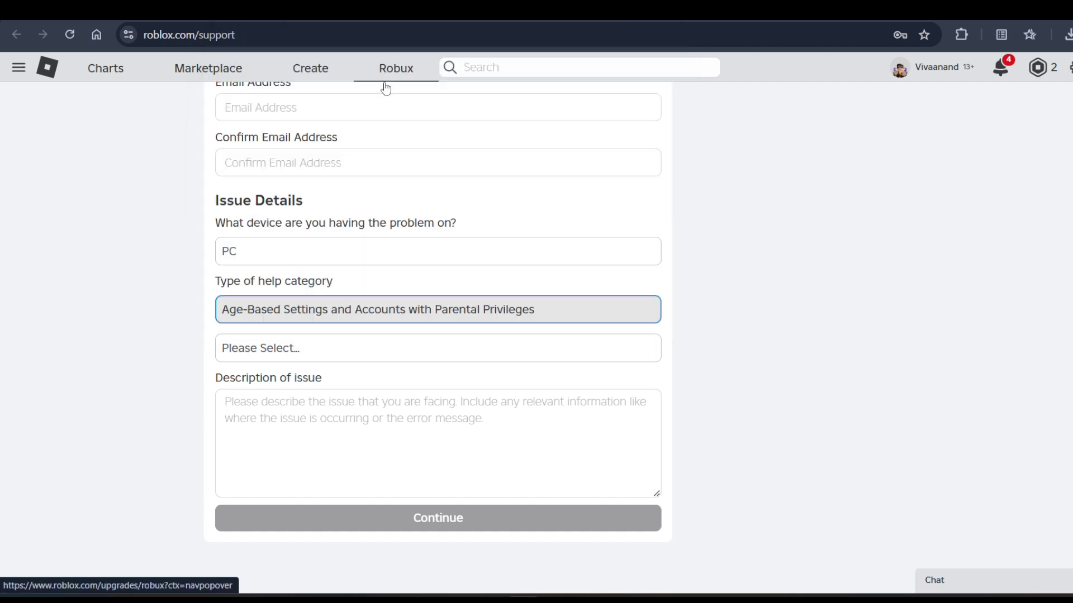
left_click(279, 349)
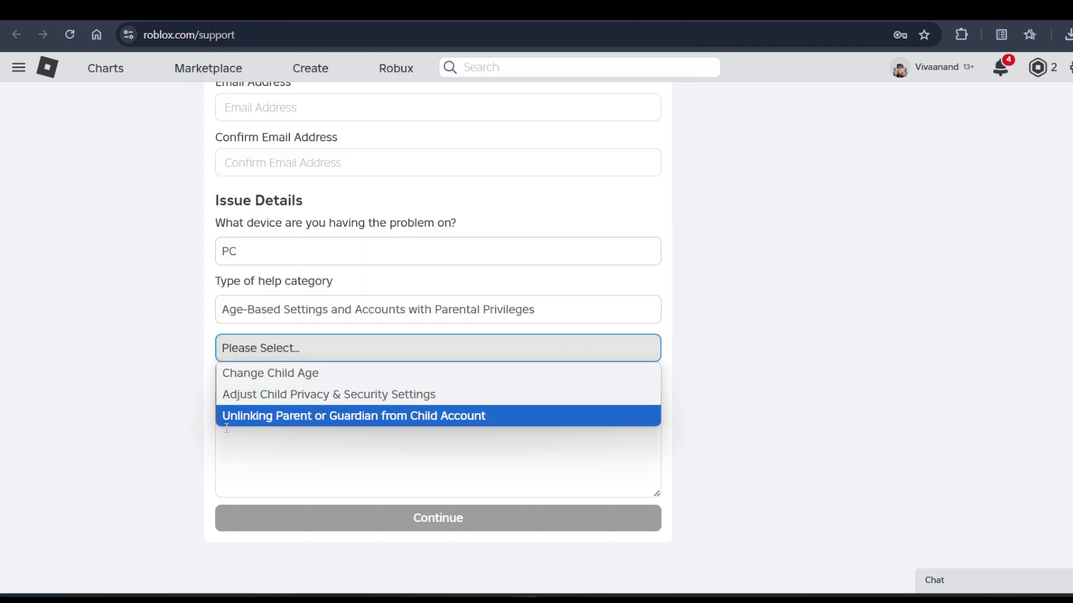
left_click(267, 417)
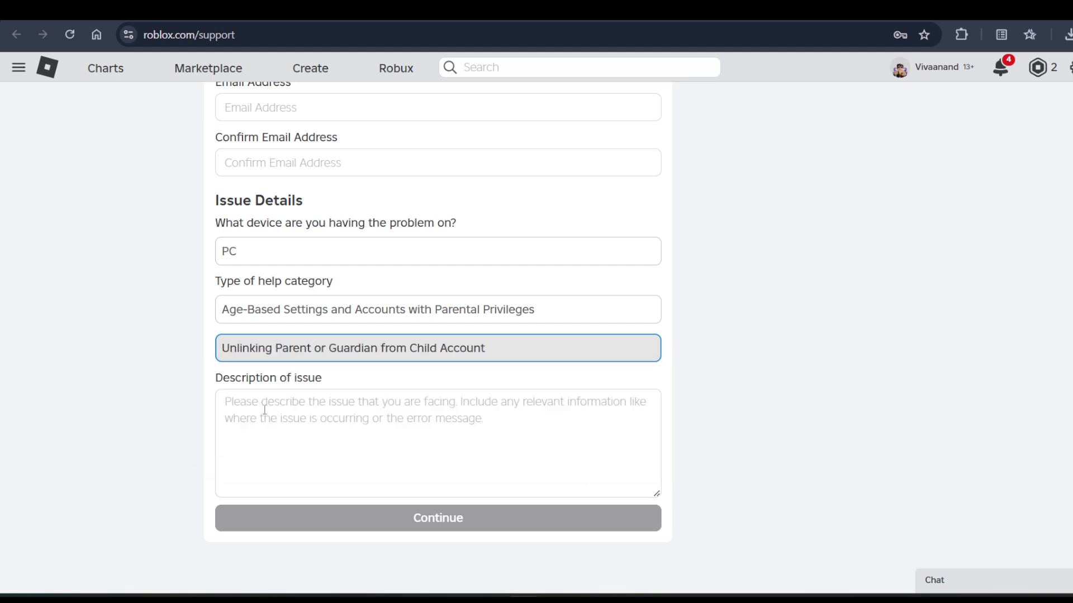
left_click(293, 423)
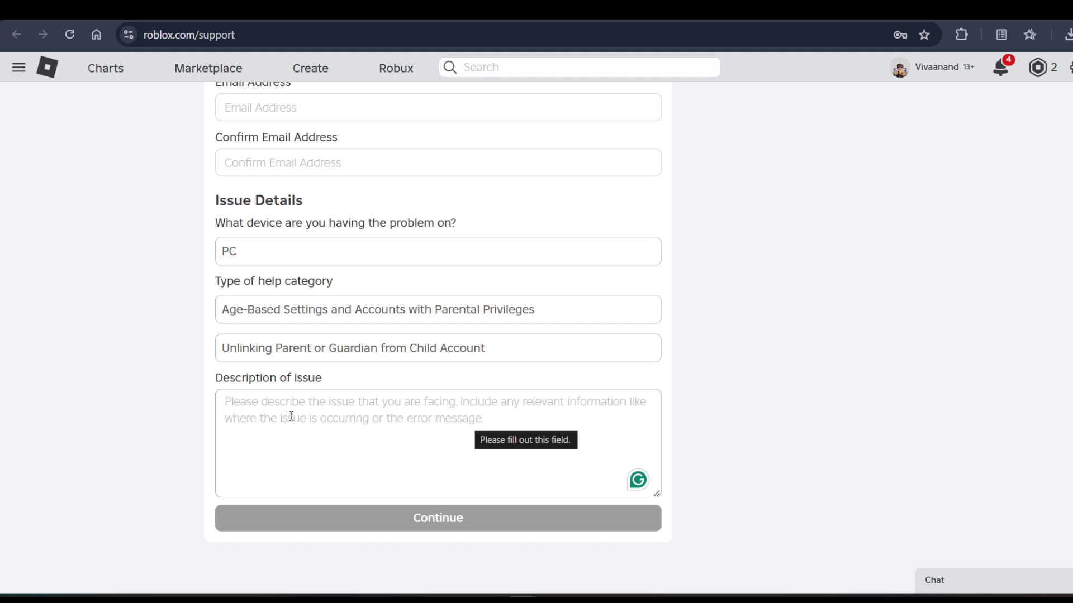
left_click(289, 402)
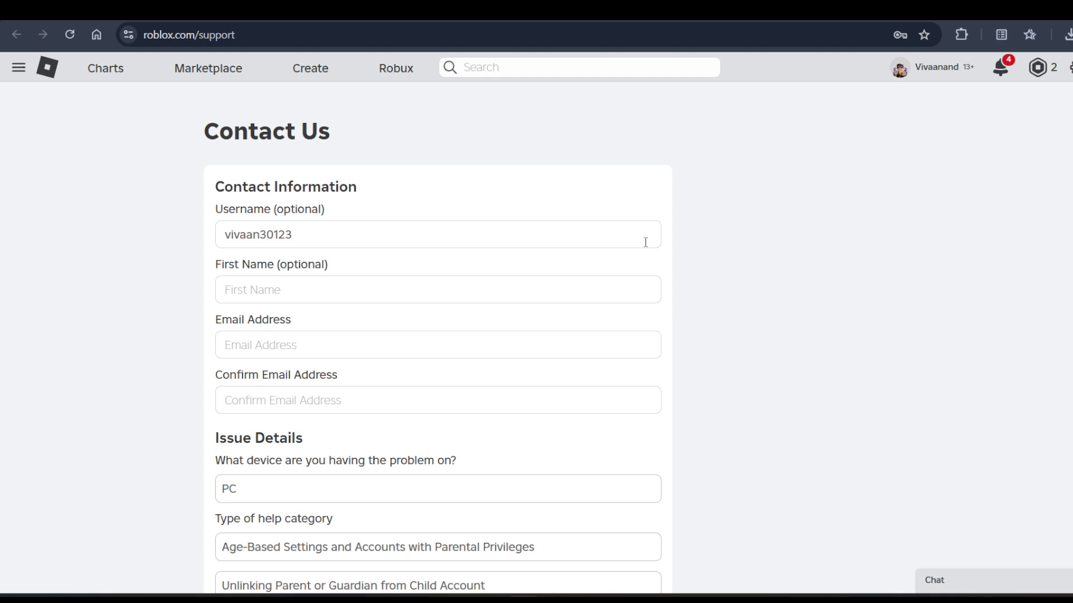
Step: Leave the Contact Us form by clicking the Roblox logo to return Home
left_click(45, 65)
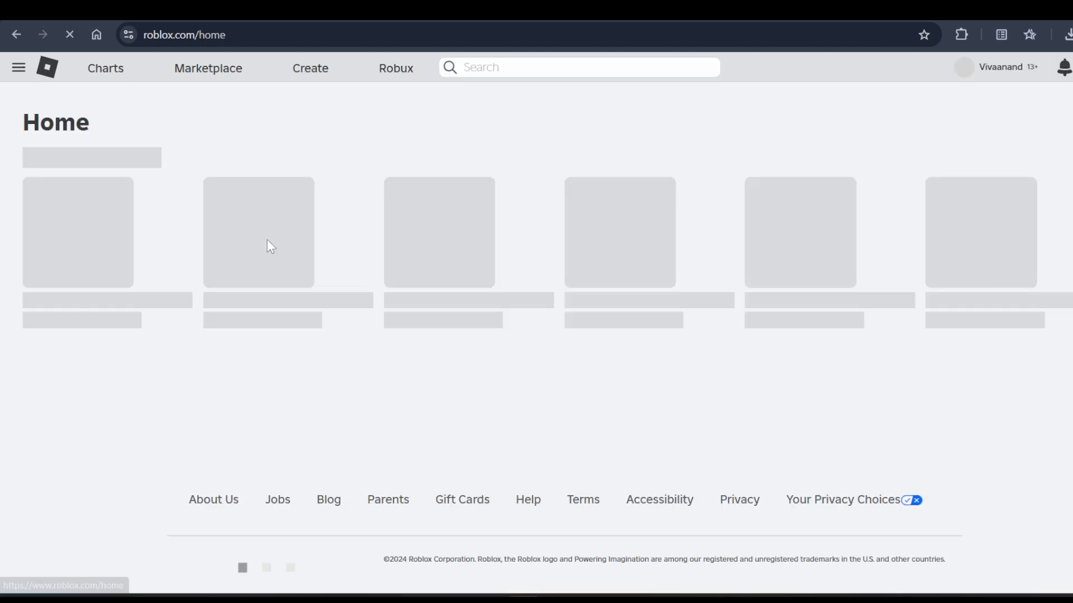